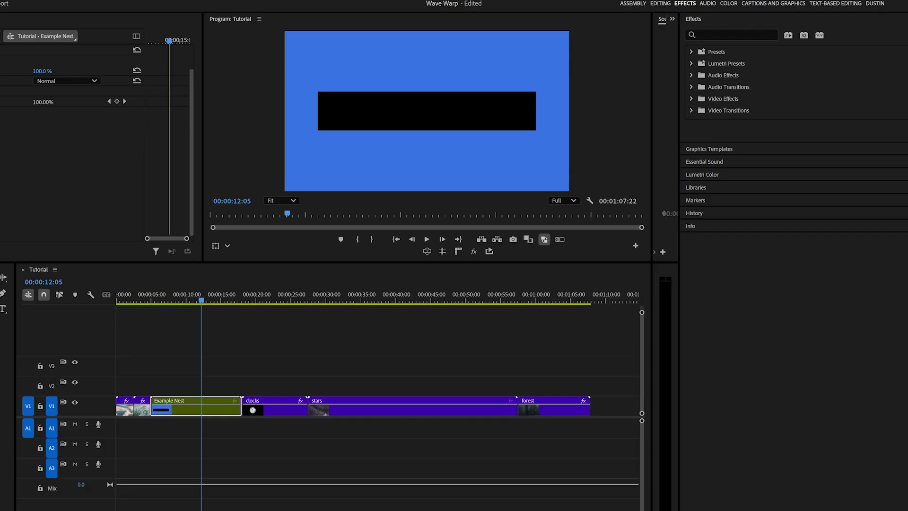
- Search for 'wave warp' and apply Wave Warp to the Example Nest clip
click(719, 34)
text(w)
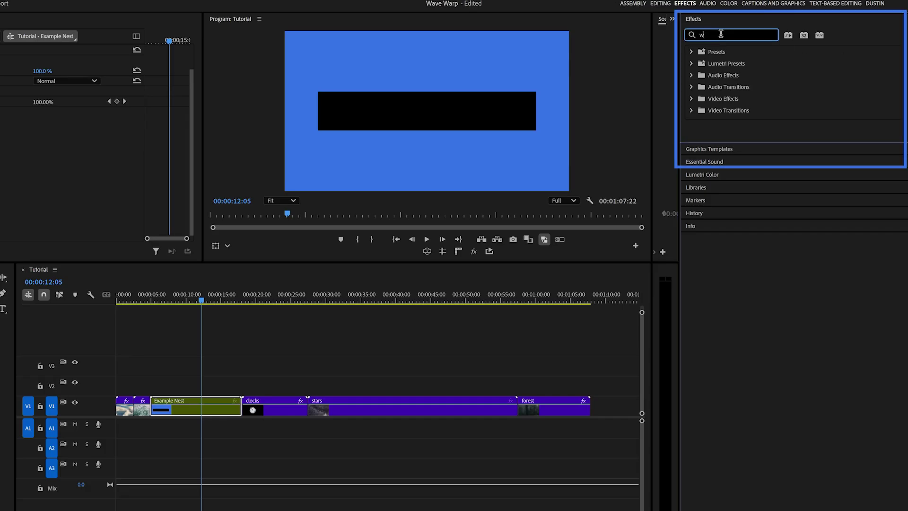
text(ave warp)
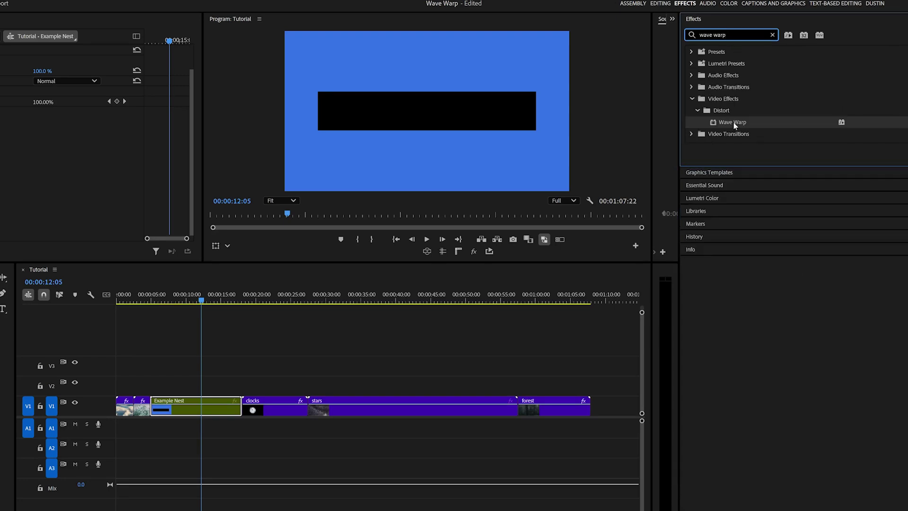
mouse_move(733, 126)
mouse_down()
mouse_move(245, 364)
mouse_move(212, 401)
mouse_up()
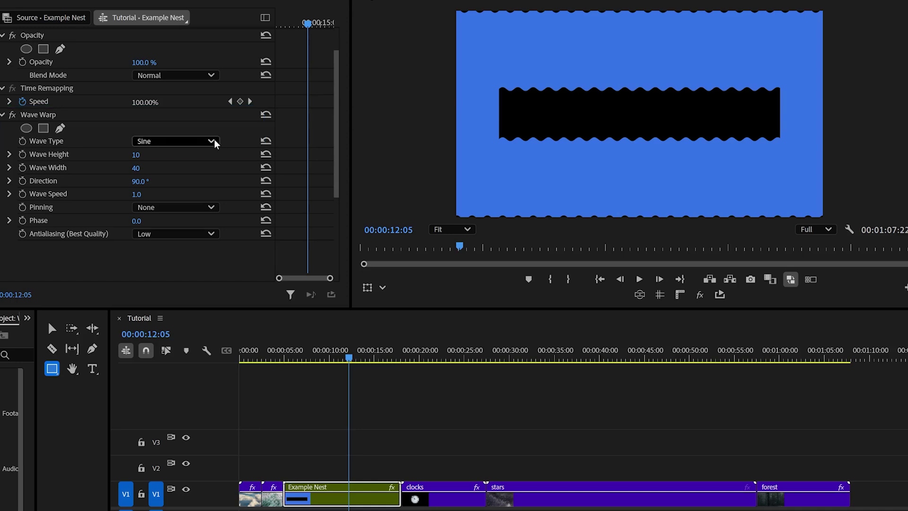
- Try the Square, Triangle, Sawtooth, Uncircle and Noise wave types, then return Wave Type to Sine
click(180, 140)
click(184, 181)
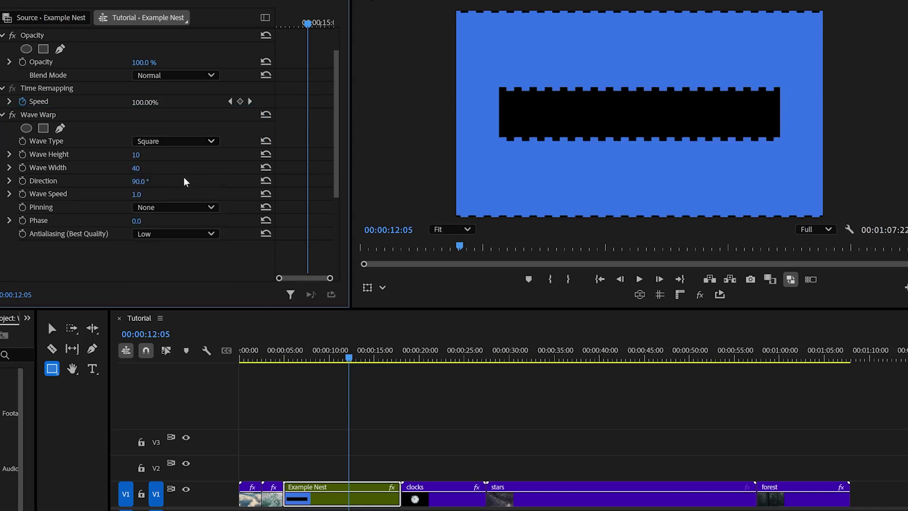
click(200, 141)
click(182, 189)
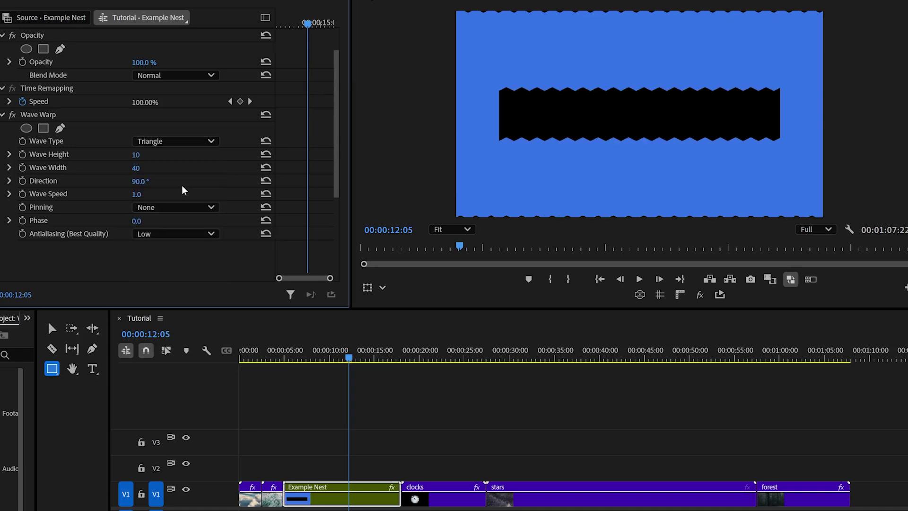
click(204, 141)
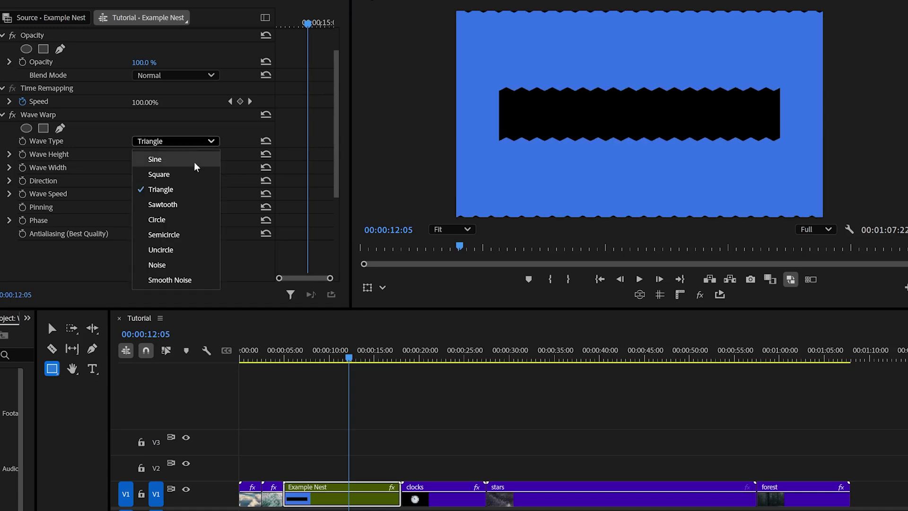
click(176, 212)
click(208, 142)
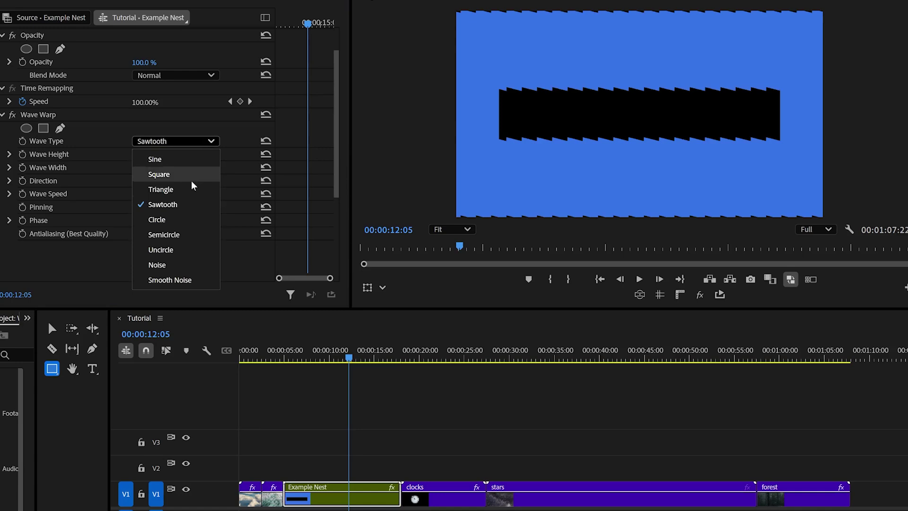
click(172, 251)
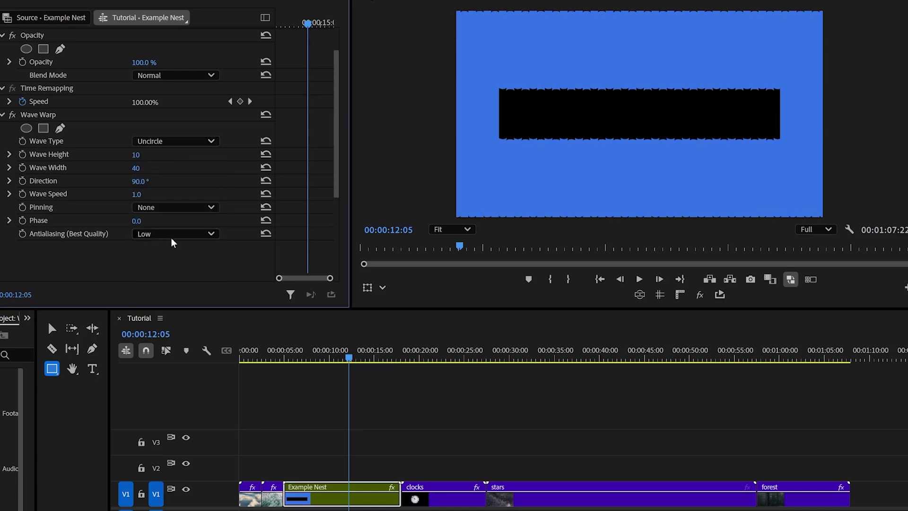
click(207, 142)
click(153, 266)
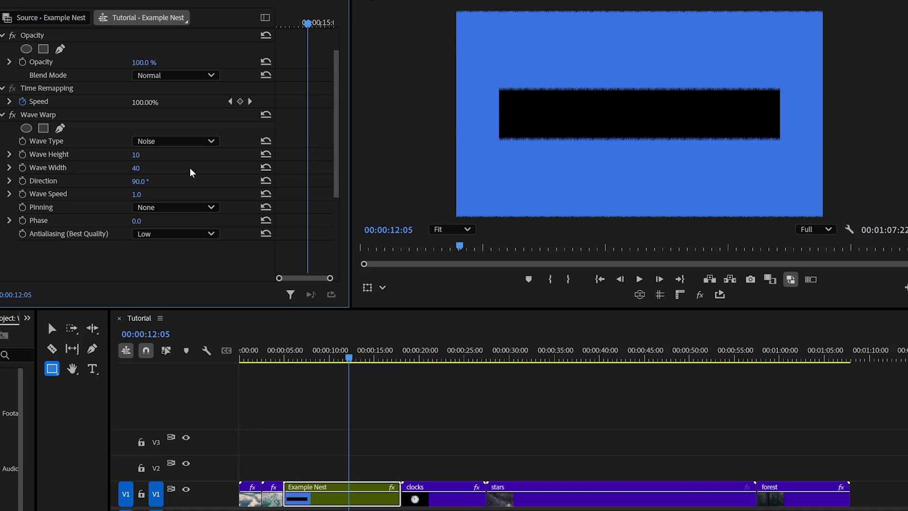
click(203, 141)
click(163, 280)
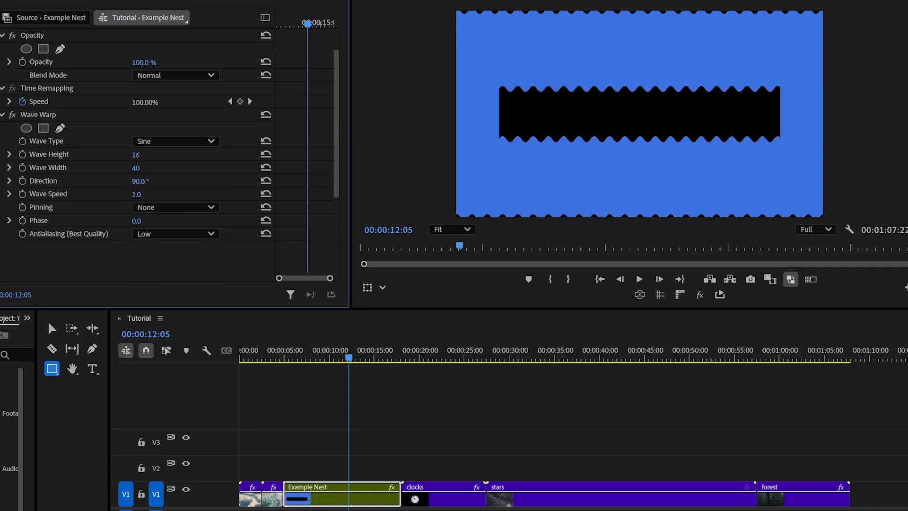
- Set Wave Height to 23 and Wave Width to 118, and tilt Direction to about 140°
drag(135, 155, 260, 155)
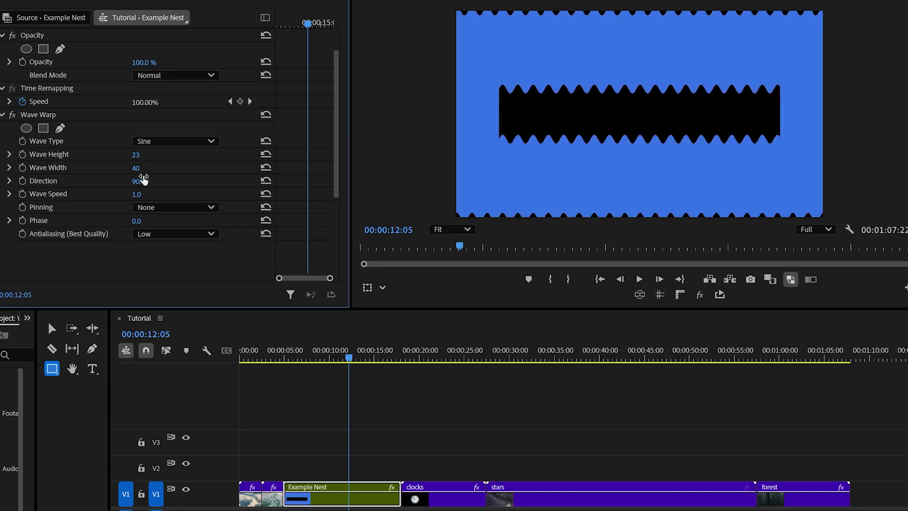
drag(136, 168, 147, 168)
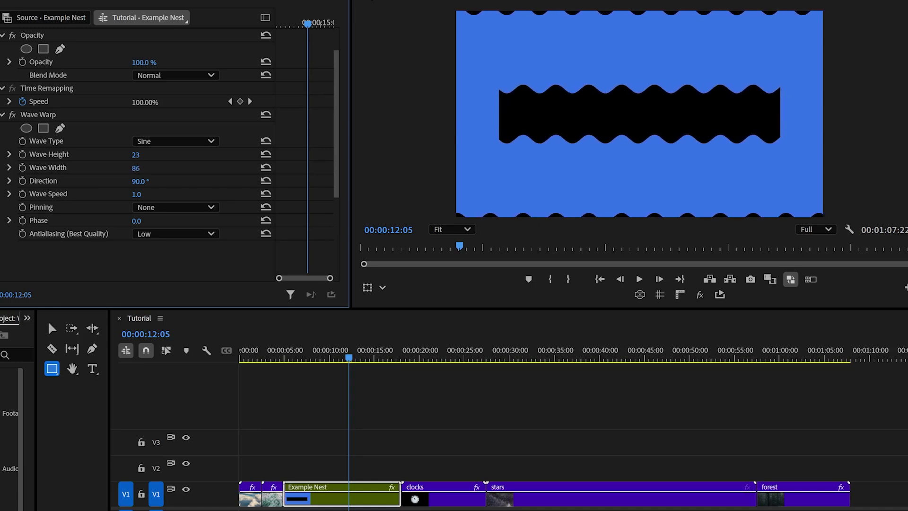
drag(135, 167, 142, 168)
drag(137, 181, 175, 181)
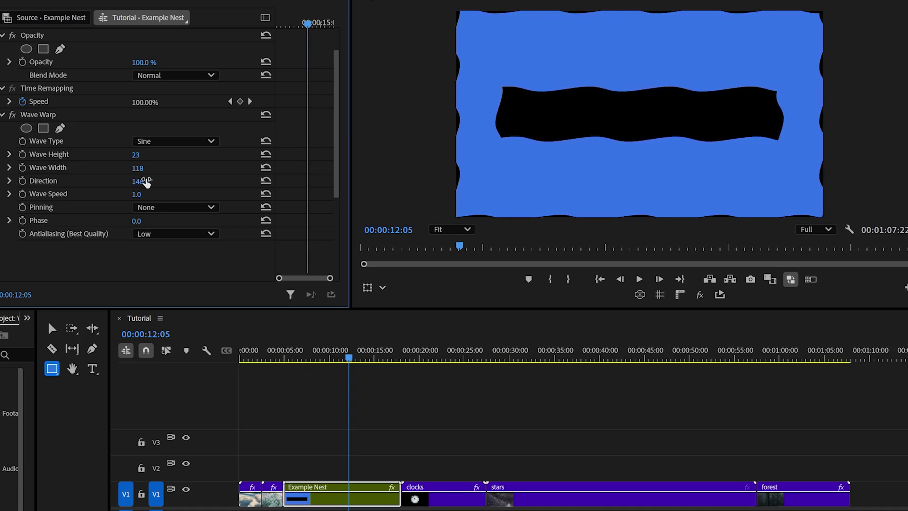
- Preview the wavy Example Nest clip from around the 5-second mark
click(289, 354)
key(space)
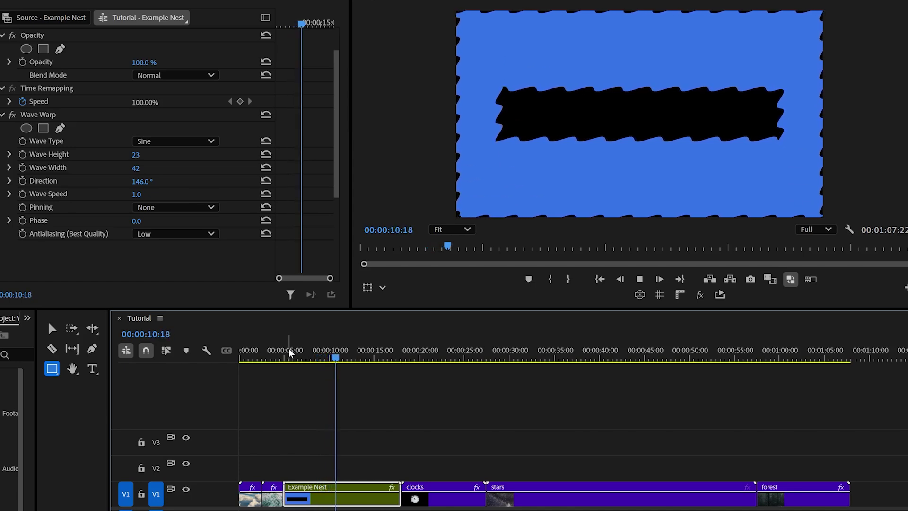
click(291, 355)
- Test Wave Speed 13 with playback, then undo it back to 1.0
drag(292, 352, 285, 354)
click(136, 194)
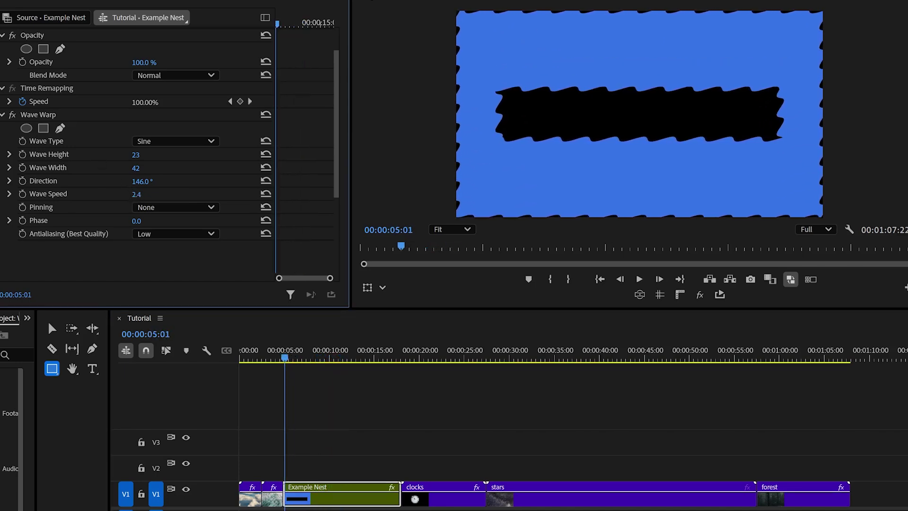
text(13)
key(Return)
key(space)
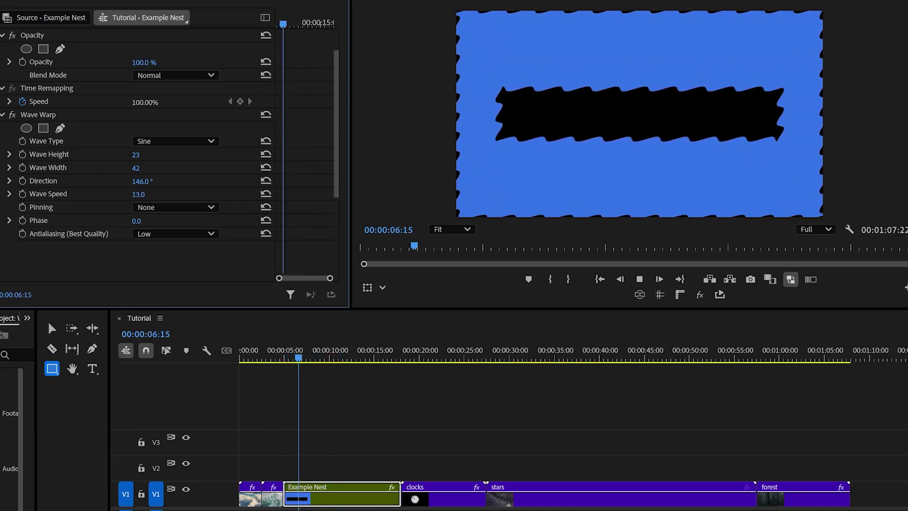
key(space)
key(ctrl+z)
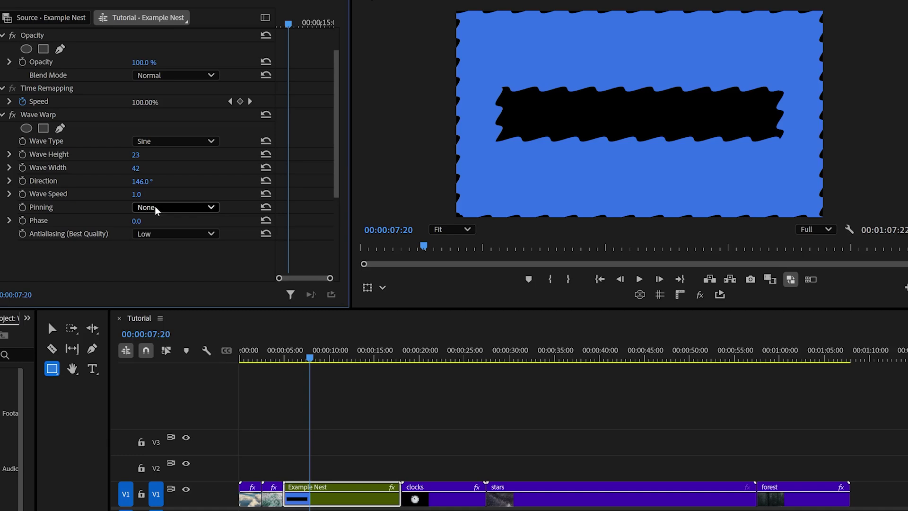
mouse_move(136, 221)
mouse_down()
mouse_move(154, 221)
mouse_move(145, 222)
mouse_up()
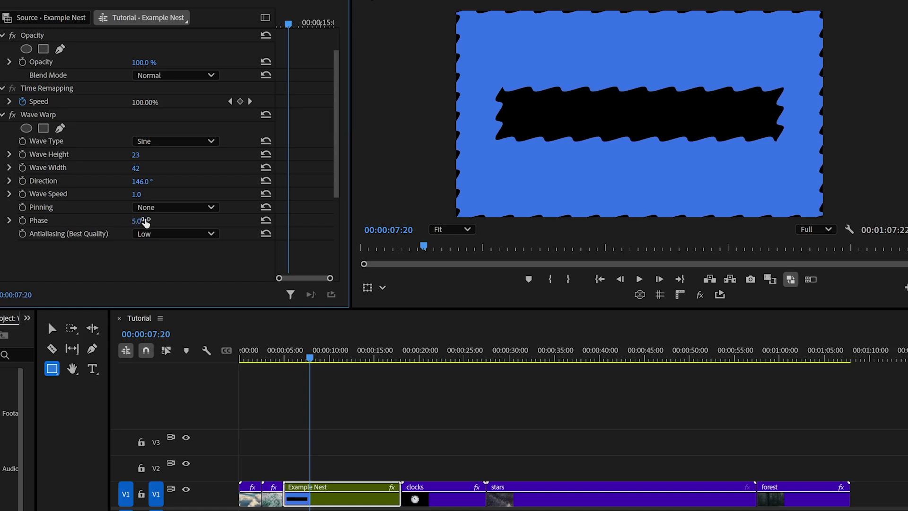
click(145, 221)
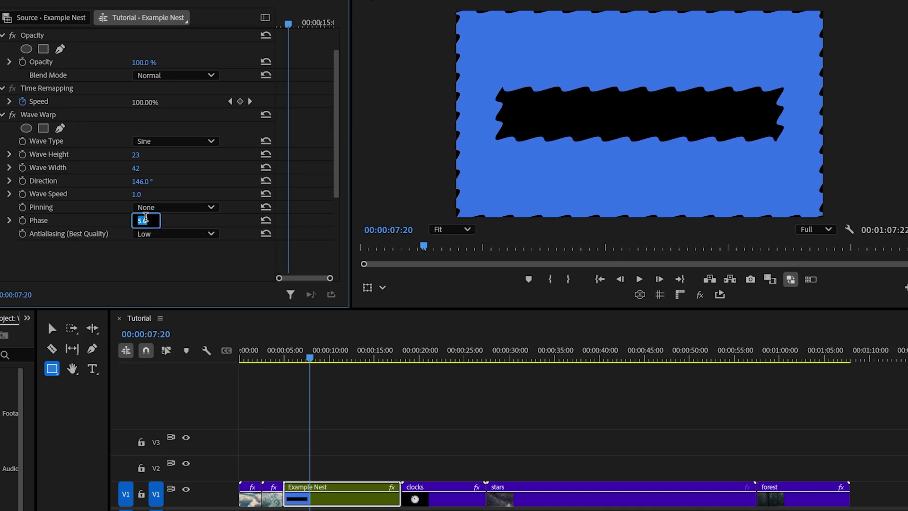
text(0)
key(Return)
click(192, 234)
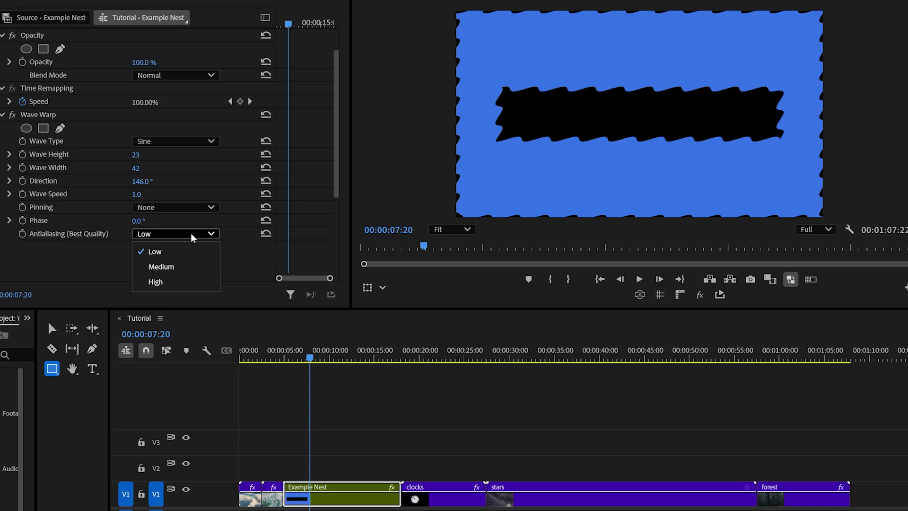
click(192, 238)
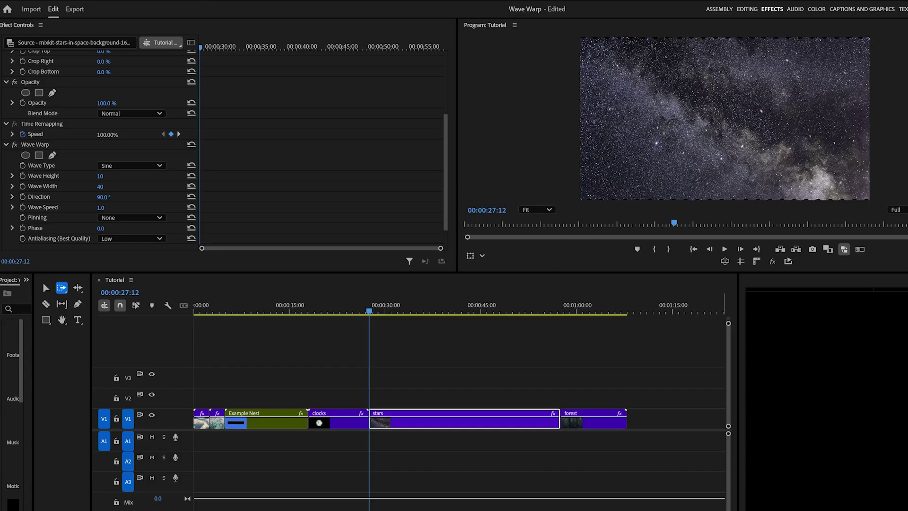
- Enable Wave Height keyframing on the stars clip, add a raised-height keyframe, and preview
click(22, 176)
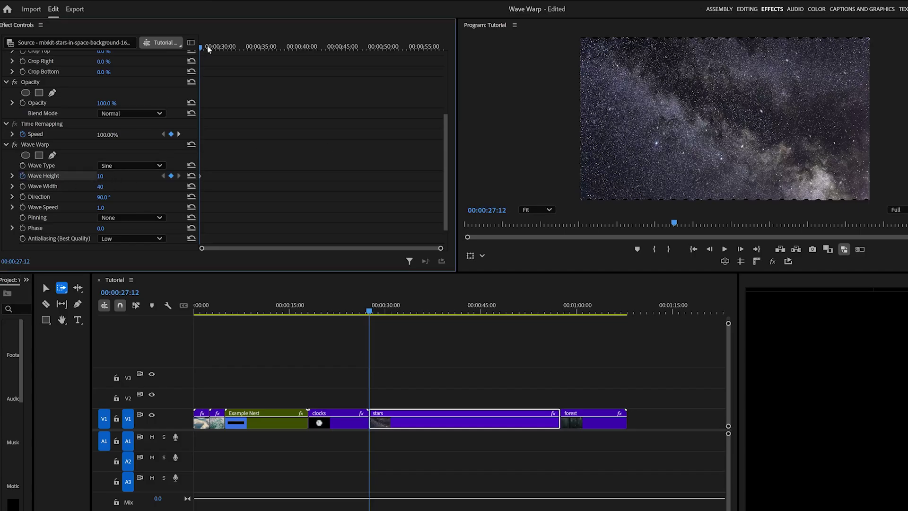
drag(201, 47, 259, 46)
drag(99, 176, 163, 176)
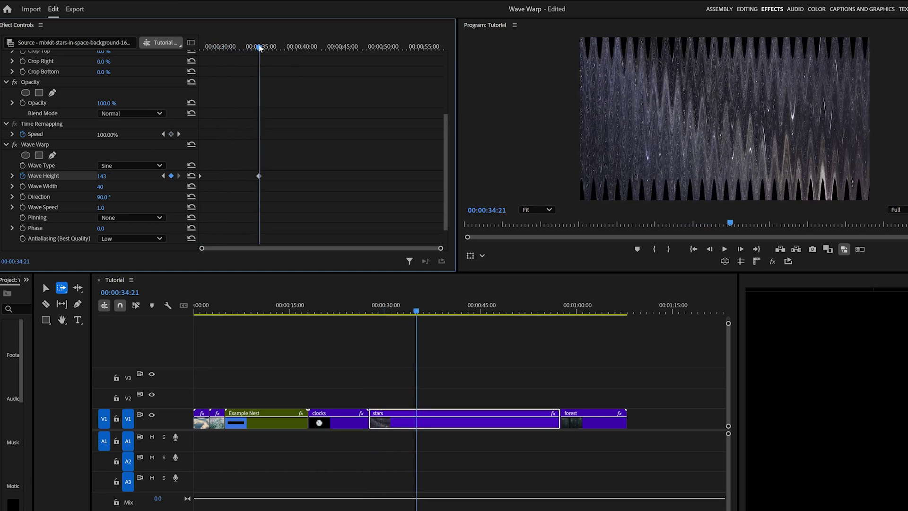
drag(259, 47, 202, 48)
key(space)
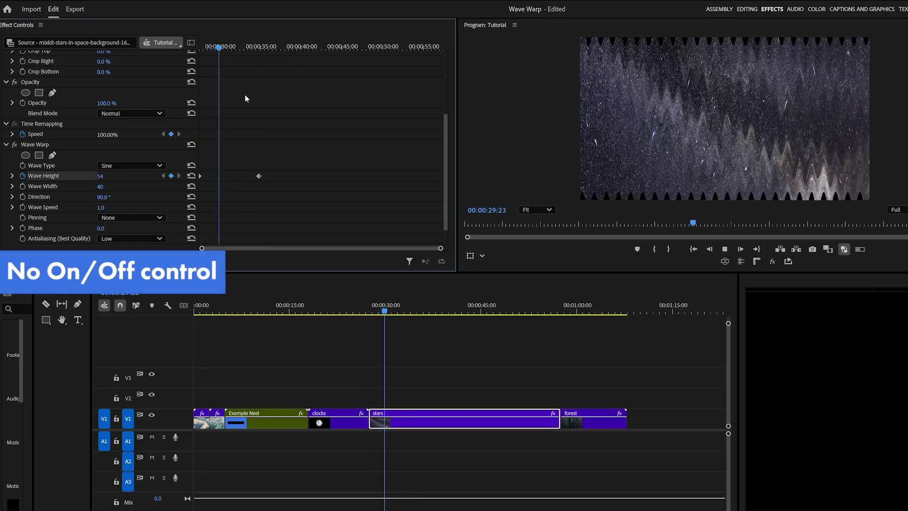
key(space)
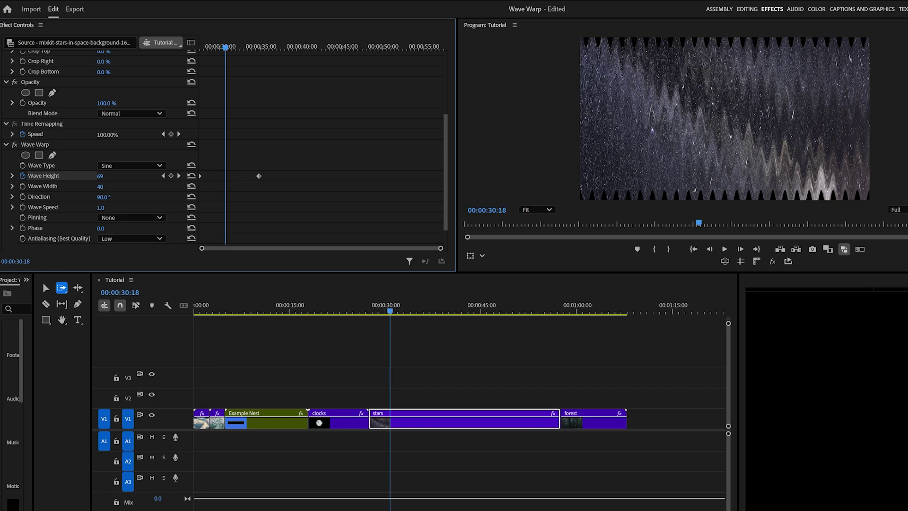
- At 31:18, one frame after the 31:17 keyframe, keyframe Wave Height to 50
drag(314, 144, 248, 191)
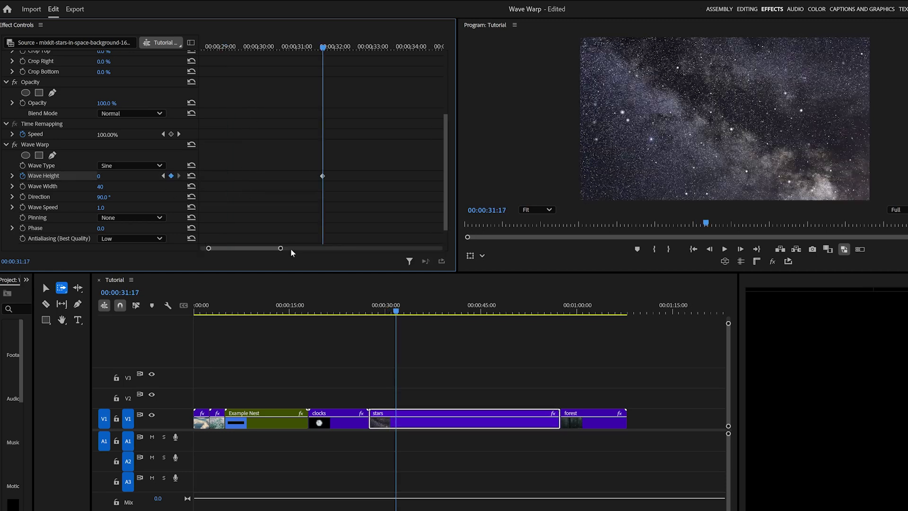
drag(290, 251, 253, 251)
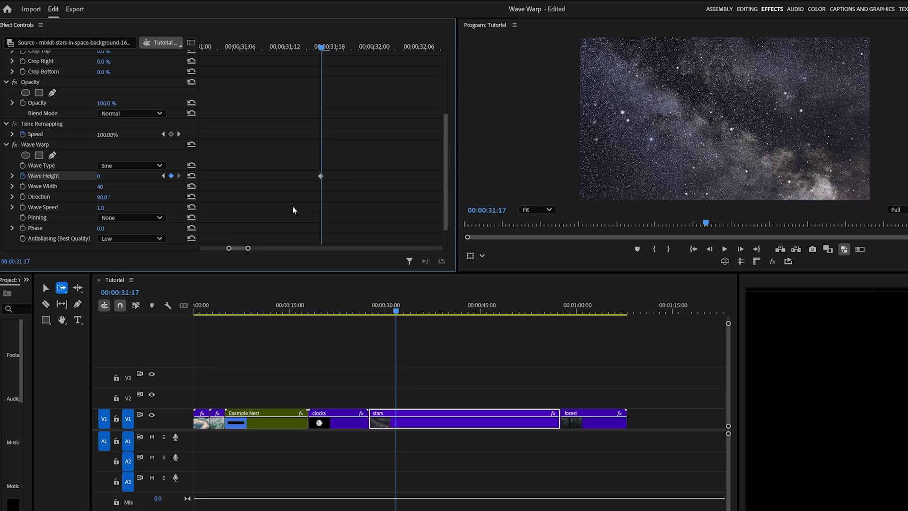
key(Right)
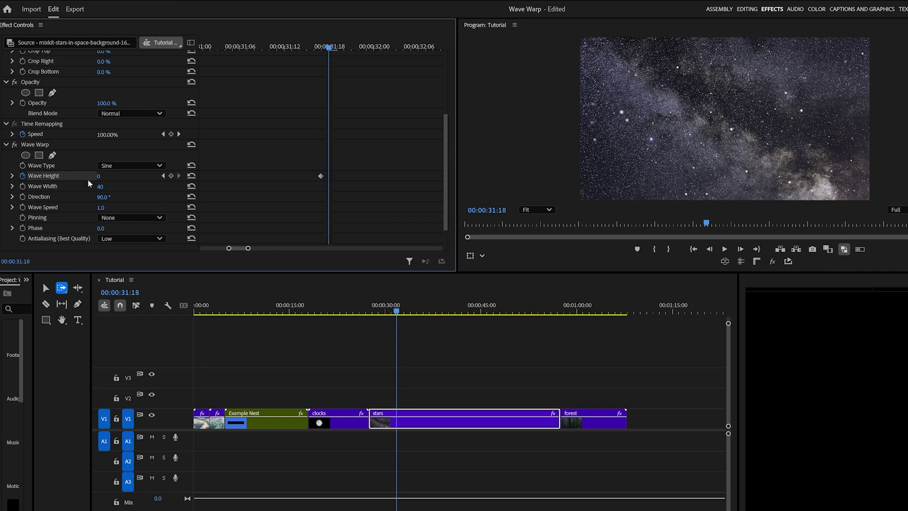
click(110, 174)
text(50)
key(Return)
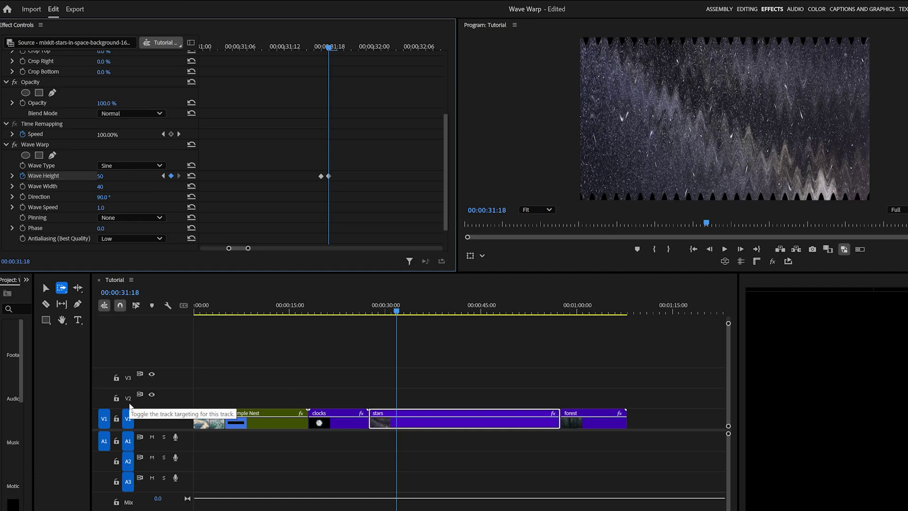